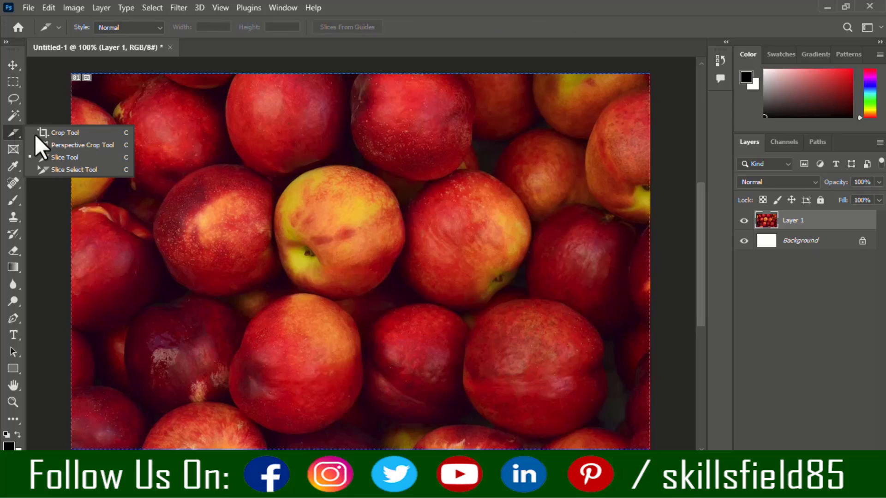
Step: Switch to the Slice Tool and draw a trial slice over the central apples
left_click_drag(15, 131, 52, 156)
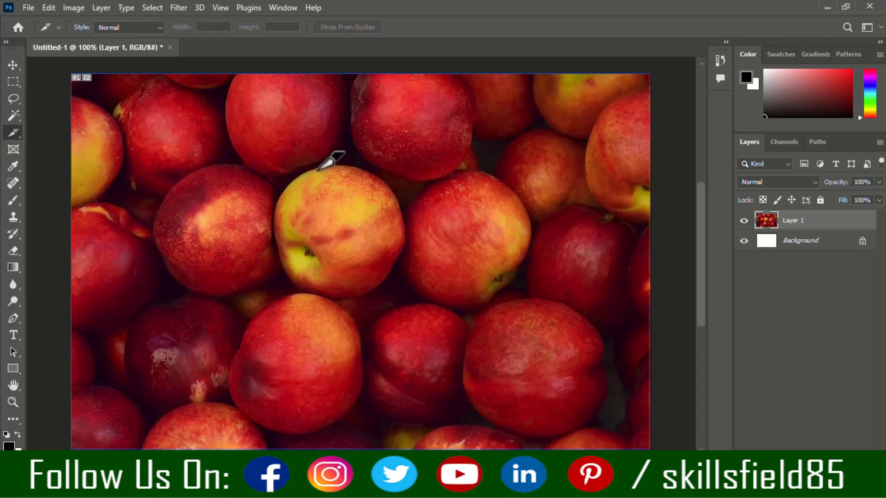
mouse_move(251, 137)
left_mouse_down()
mouse_move(453, 312)
mouse_move(484, 365)
mouse_move(478, 359)
left_mouse_up()
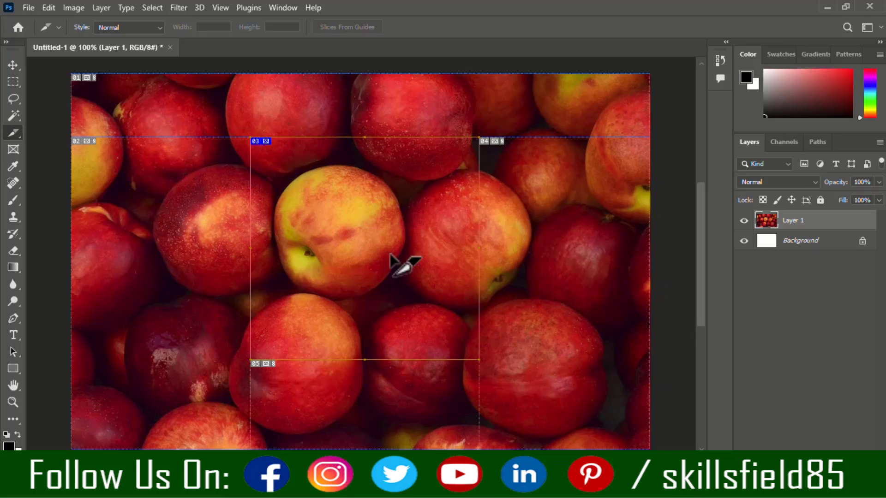
Step: Remove the trial slice and set the slice style to Fixed Aspect Ratio 20:30
key("Delete")
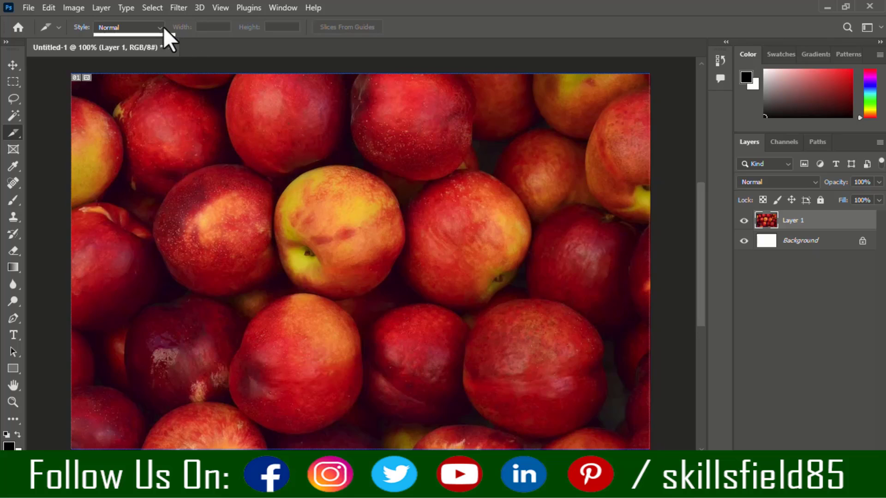
left_click(159, 27)
left_click(154, 48)
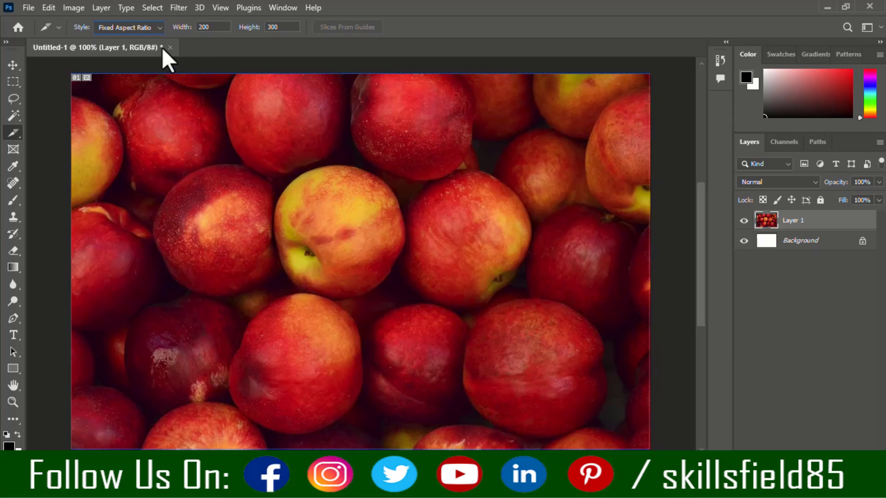
double_click(212, 27)
type("20")
double_click(283, 27)
type("30")
Step: Draw a 20:30 proportioned trial slice over the apples, then undo it
left_click_drag(233, 105, 427, 318)
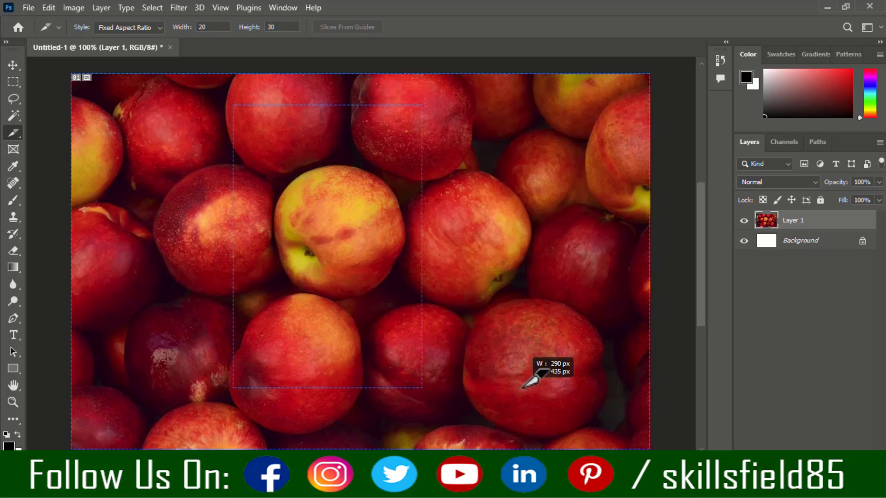
left_click_drag(426, 318, 522, 387)
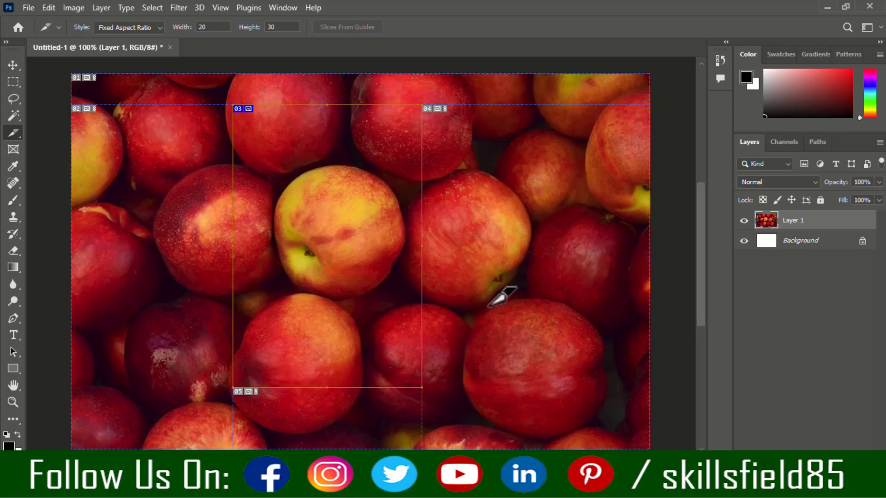
key("ctrl+z")
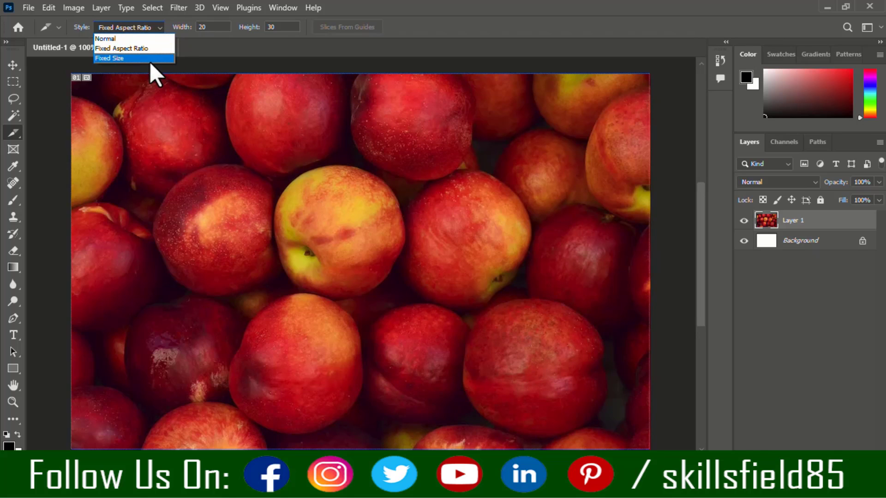
Step: Set the slice style to Fixed Size with width 200 px and height 300 px
left_click(149, 61)
left_click(220, 29)
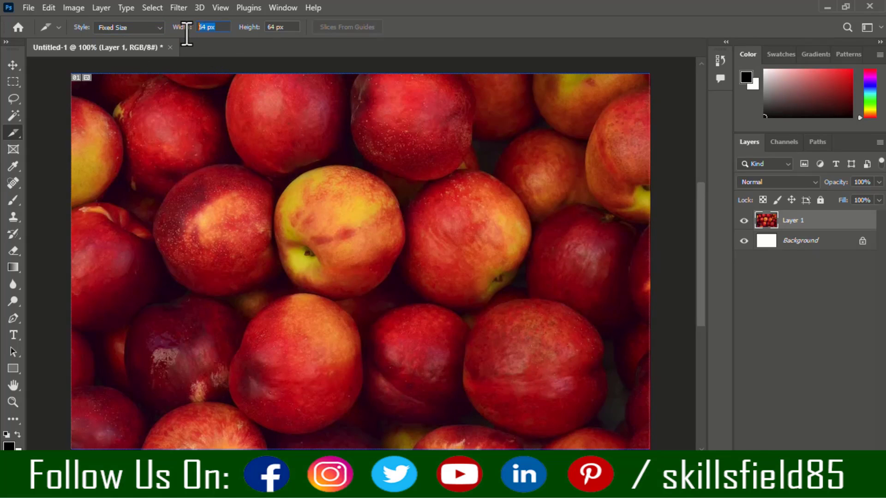
type("200")
key("Tab")
type("30")
type("0")
Step: Place the 200 × 300 px slice and move it over the yellow apple
left_click_drag(246, 118, 244, 141)
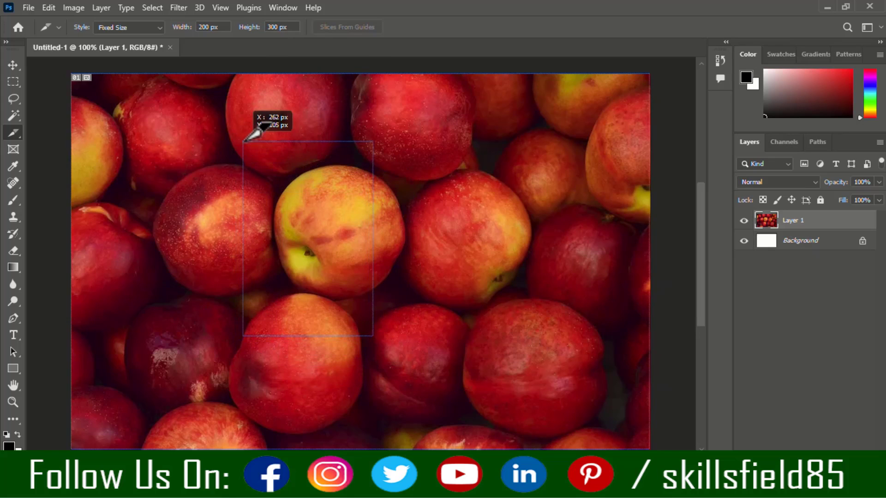
left_click_drag(244, 141, 320, 151)
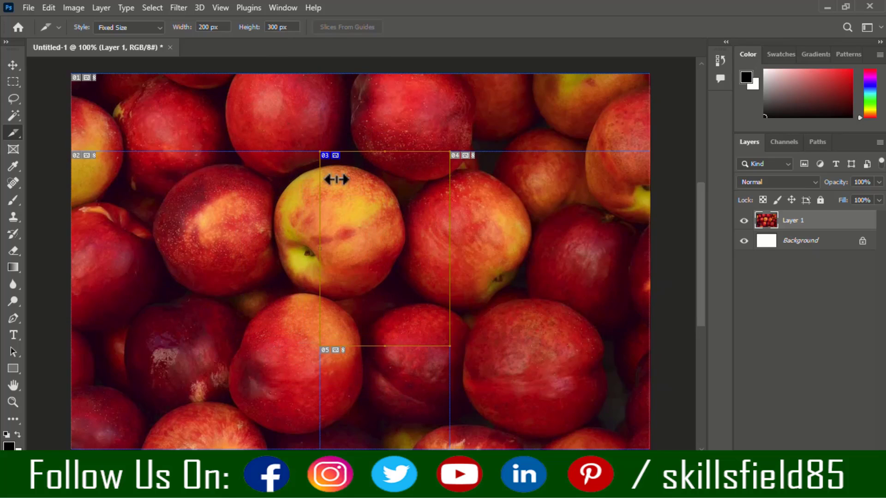
left_click_drag(381, 162, 338, 162)
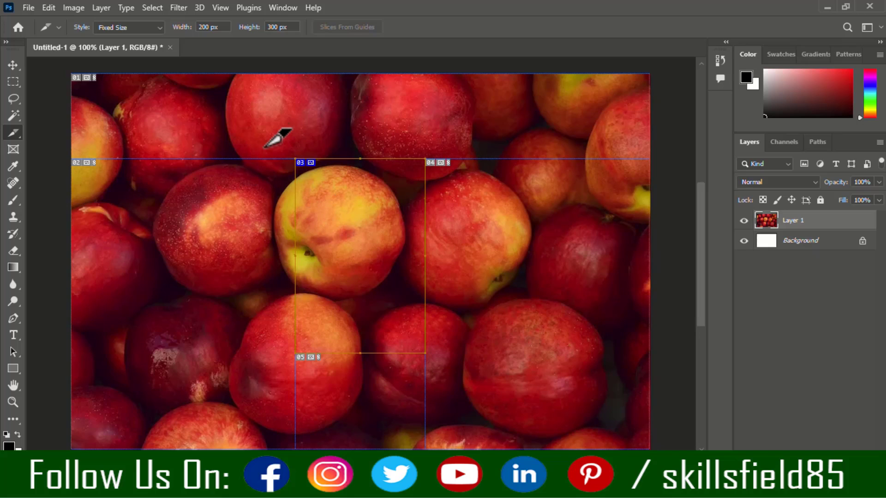
left_click_drag(256, 154, 310, 156)
Step: Select slice 02 with the Slice Select Tool, return to the Slice Tool, and undo the fixed-size slice
right_click(17, 130)
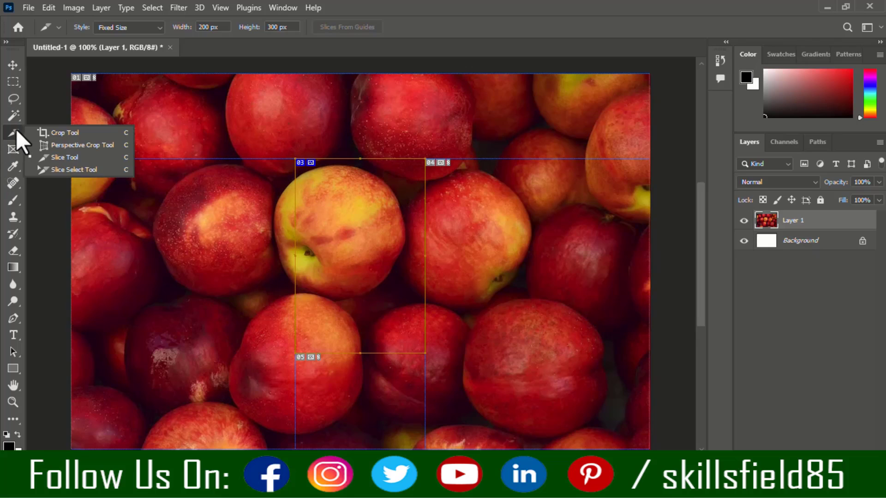
left_click(65, 170)
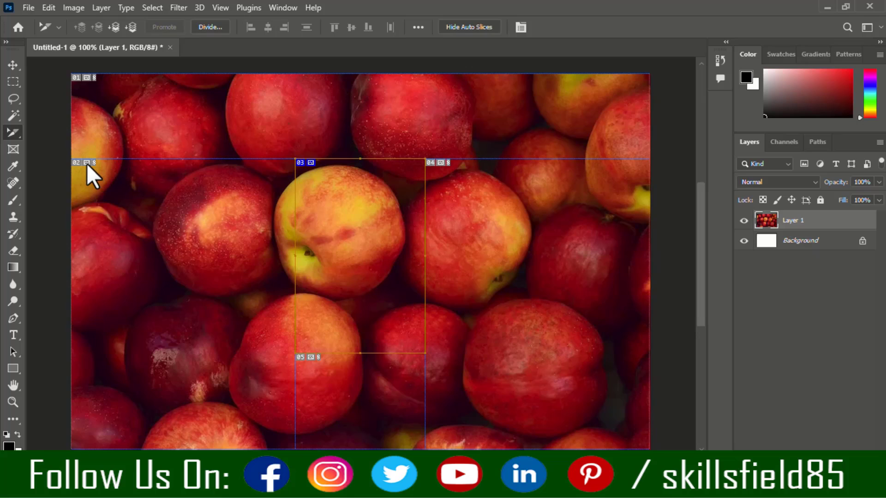
left_click(88, 164)
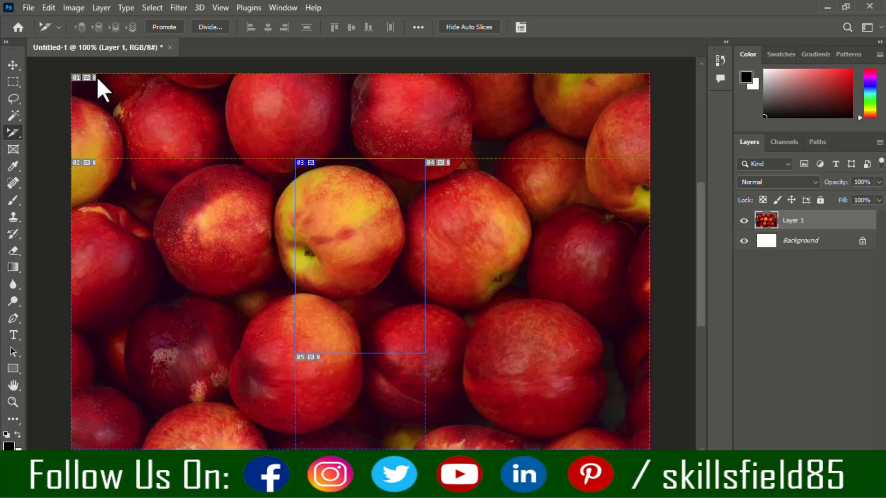
right_click(12, 131)
left_click(72, 158)
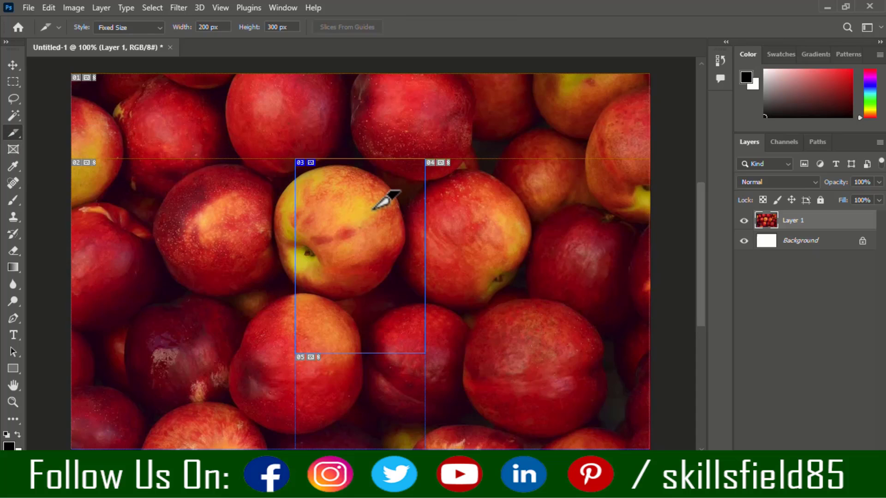
key("ctrl+z")
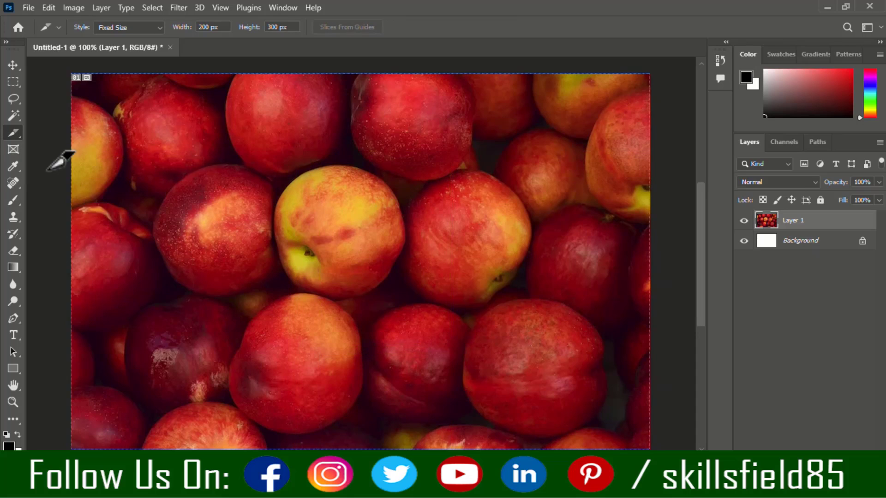
Step: Show the rulers and add four vertical guides plus two horizontal guides near the top and bottom
key("ctrl+r")
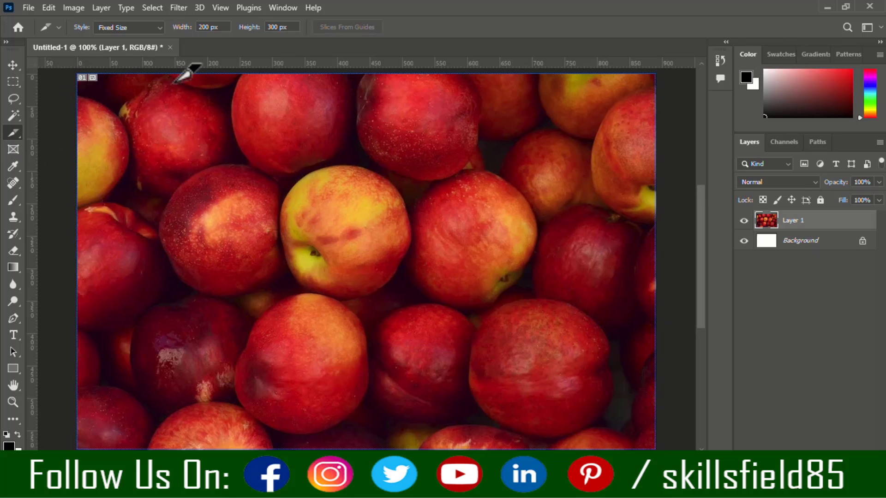
left_click_drag(32, 105, 192, 133)
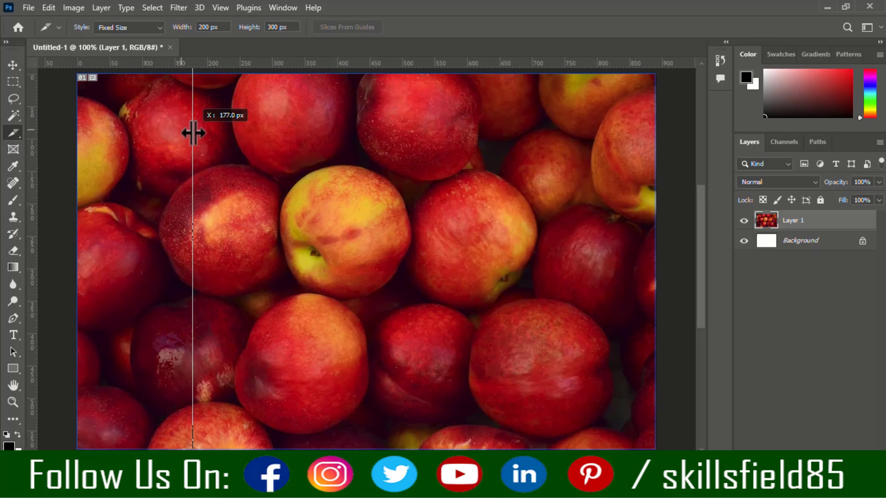
left_click_drag(34, 111, 326, 127)
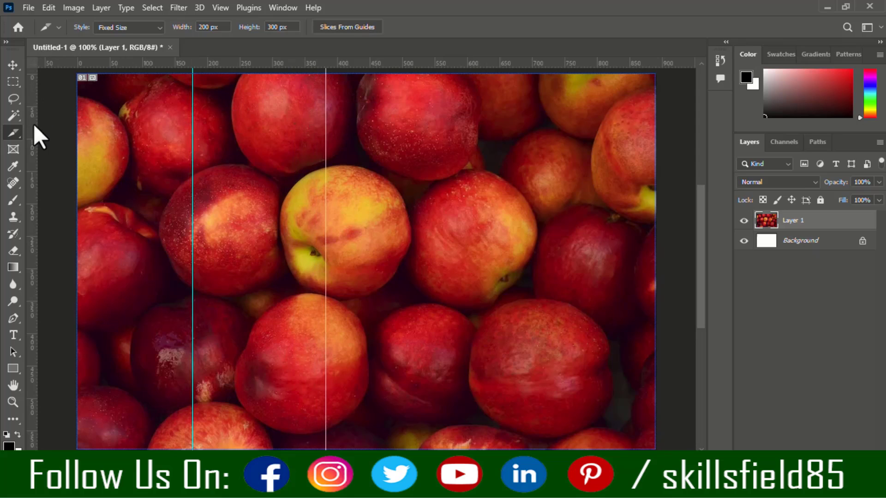
mouse_move(32, 131)
left_mouse_down()
mouse_move(489, 128)
mouse_move(463, 125)
left_mouse_up()
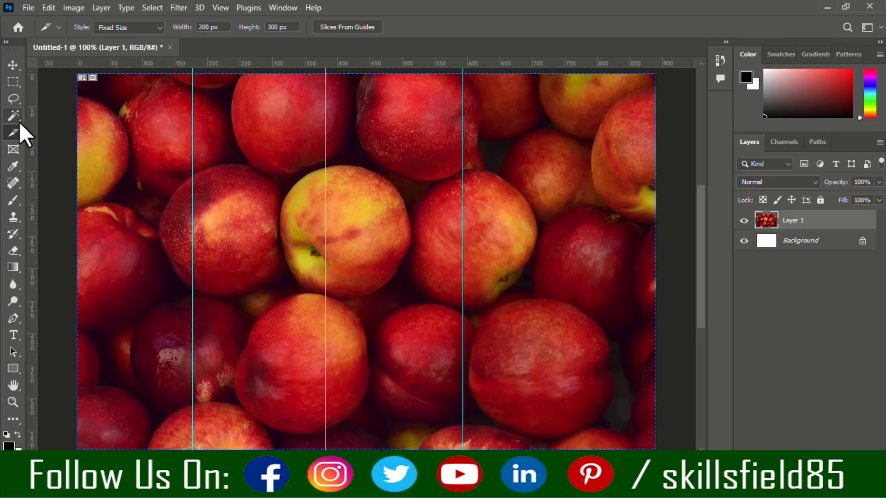
left_click_drag(51, 125, 567, 122)
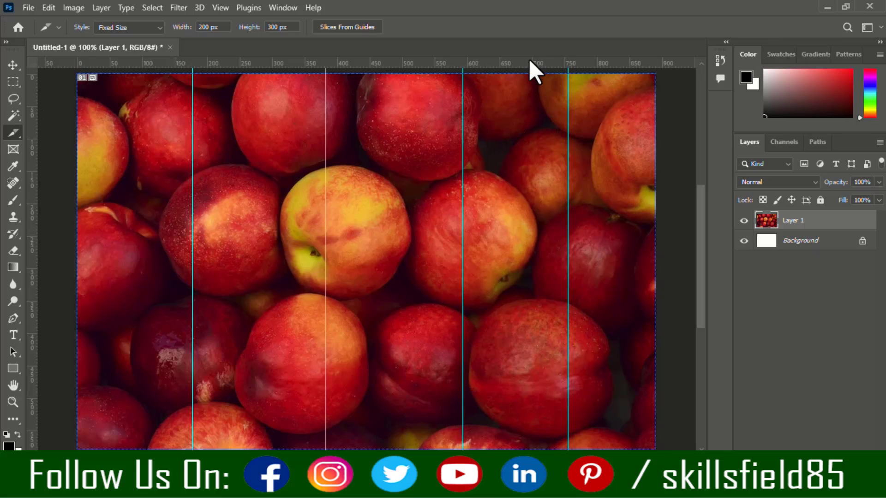
left_click_drag(530, 63, 533, 173)
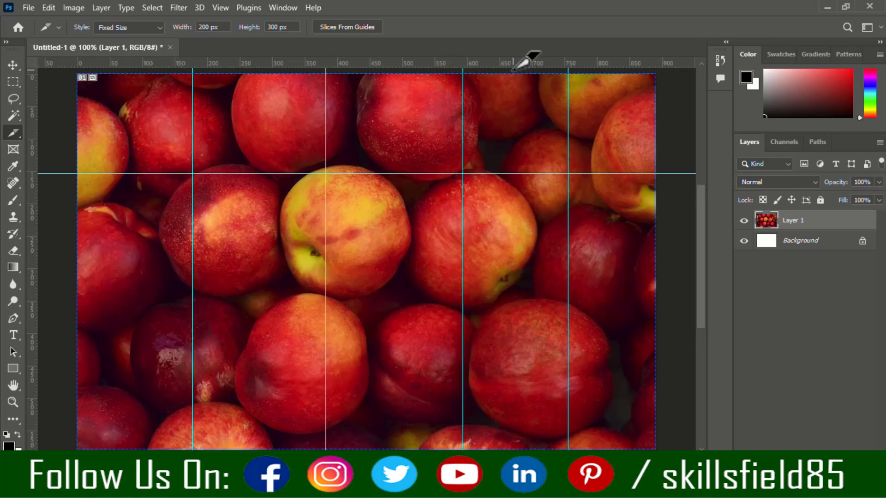
left_click_drag(511, 64, 518, 351)
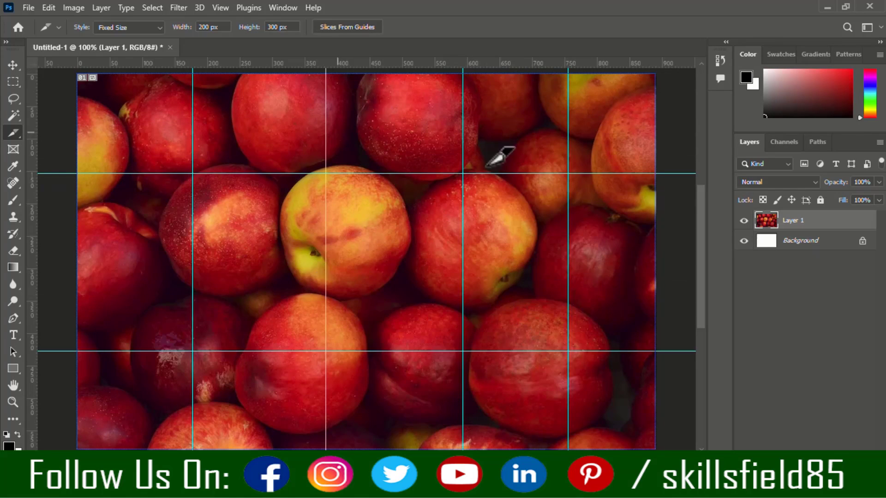
Step: Create slices from the guides, then undo the slices and the last guide
left_click(342, 26)
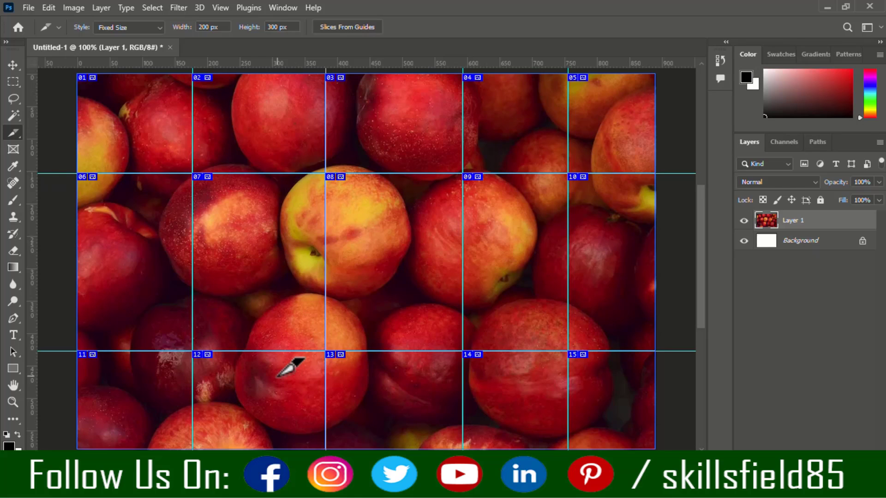
key("ctrl+z")
key("ctrl+z")
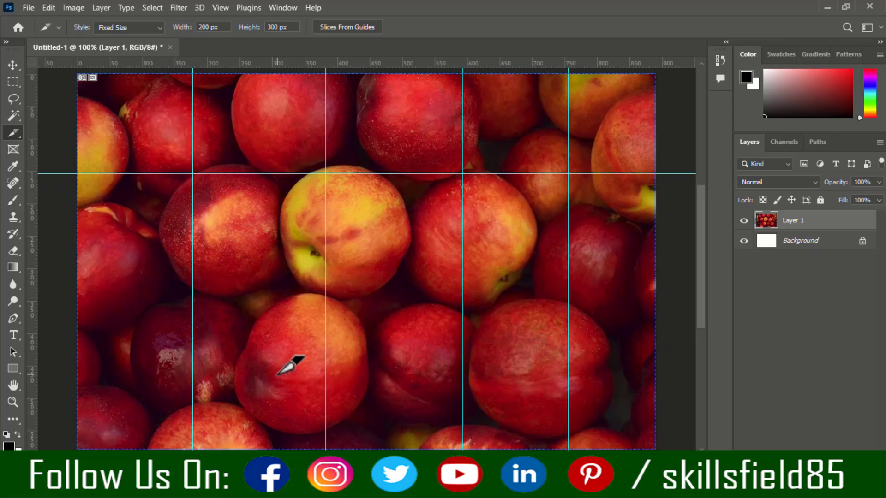
key("ctrl+z")
key("ctrl+z")
key("ctrl+z")
key("ctrl+z")
key("ctrl+z")
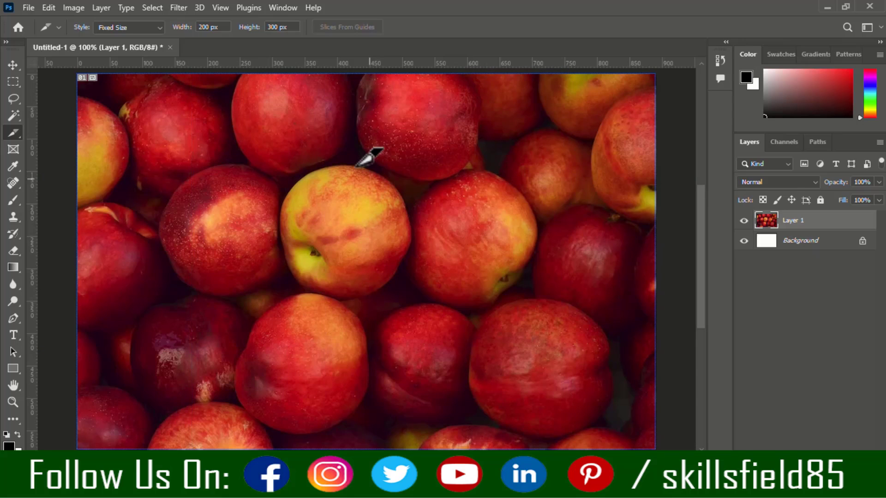
Step: Divide the whole-image slice evenly into 3 rows and 4 columns
right_click(321, 149)
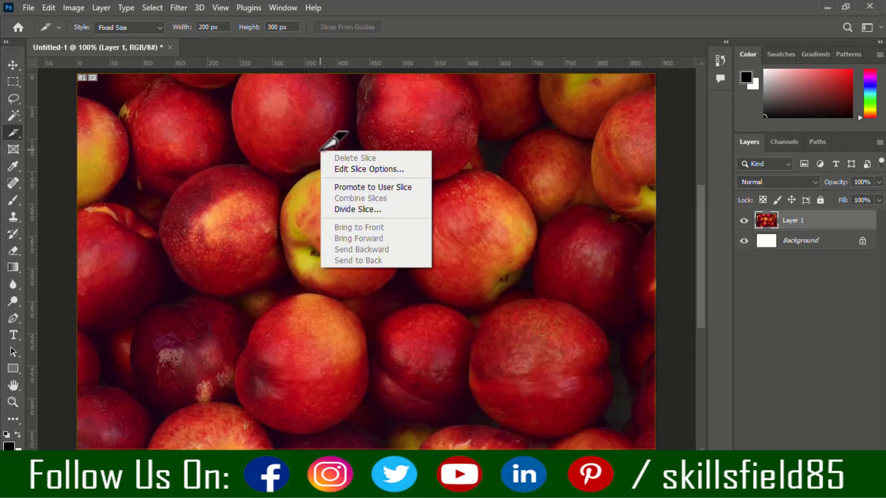
left_click(373, 210)
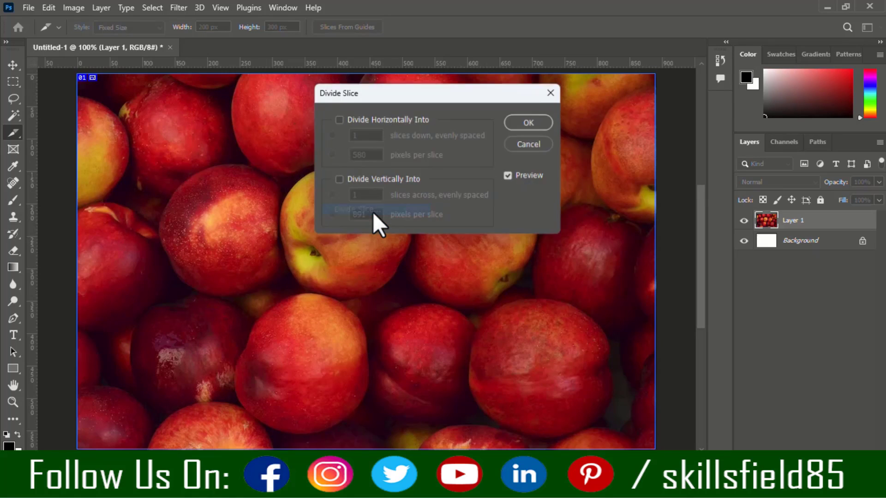
left_click(361, 117)
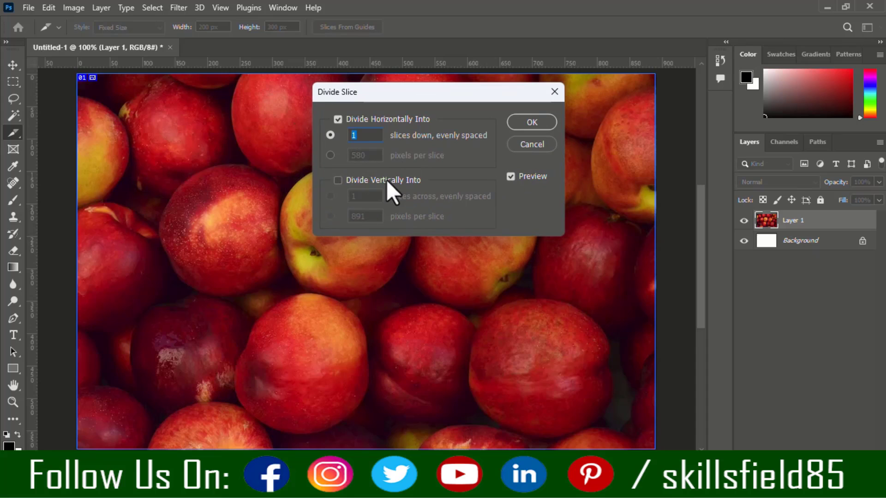
left_click(386, 179)
left_click(359, 137)
double_click(358, 137)
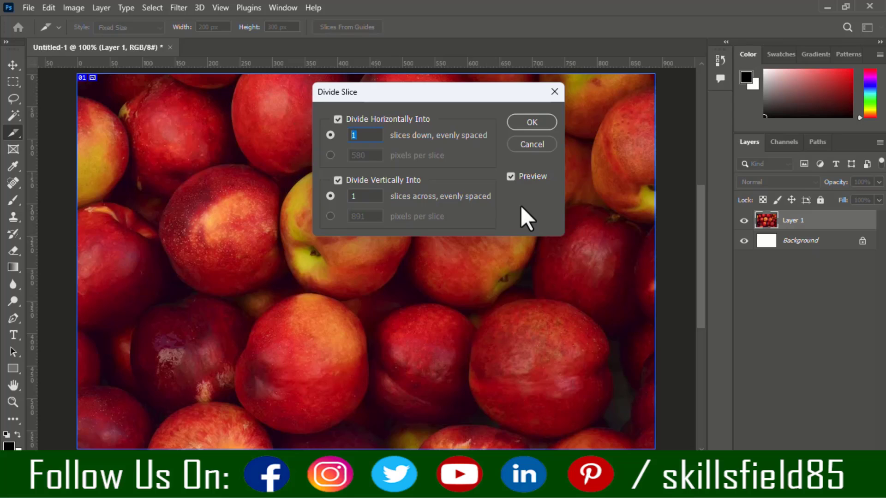
type("3")
double_click(369, 196)
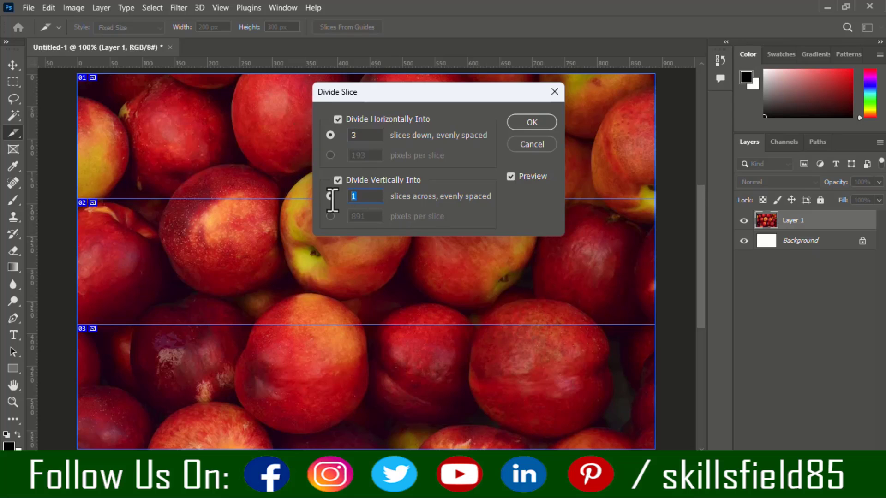
type("4")
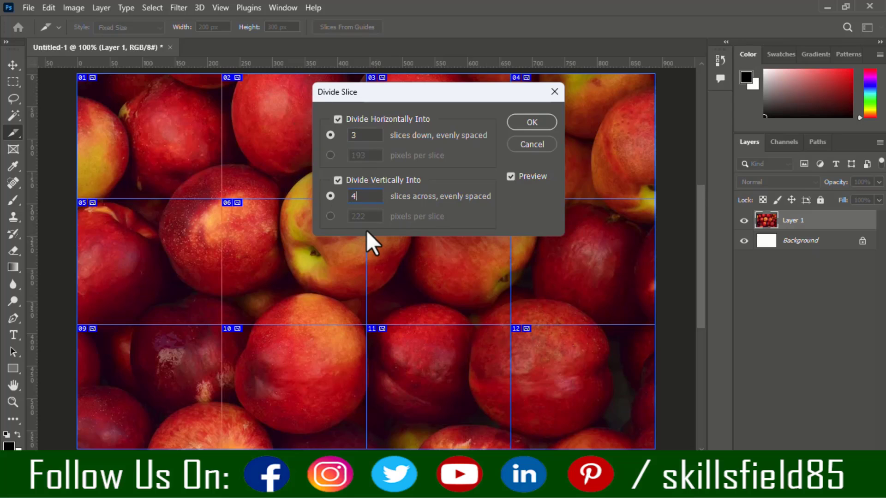
left_click(530, 121)
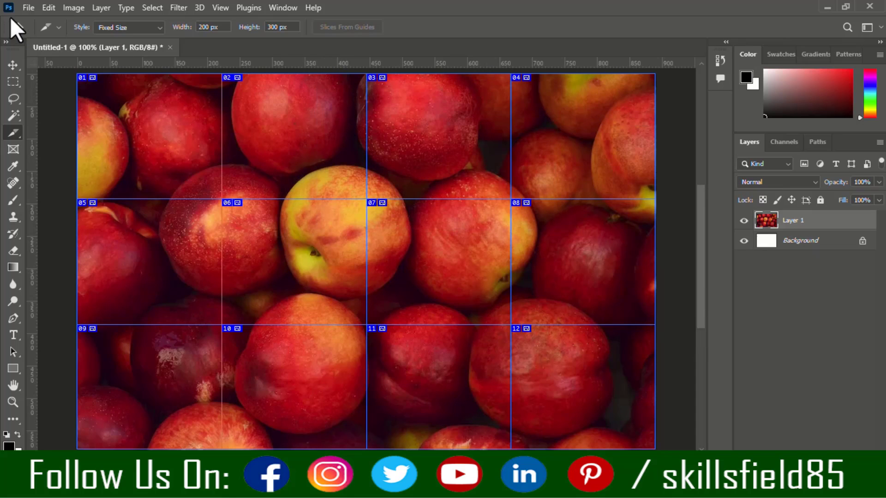
left_click(27, 8)
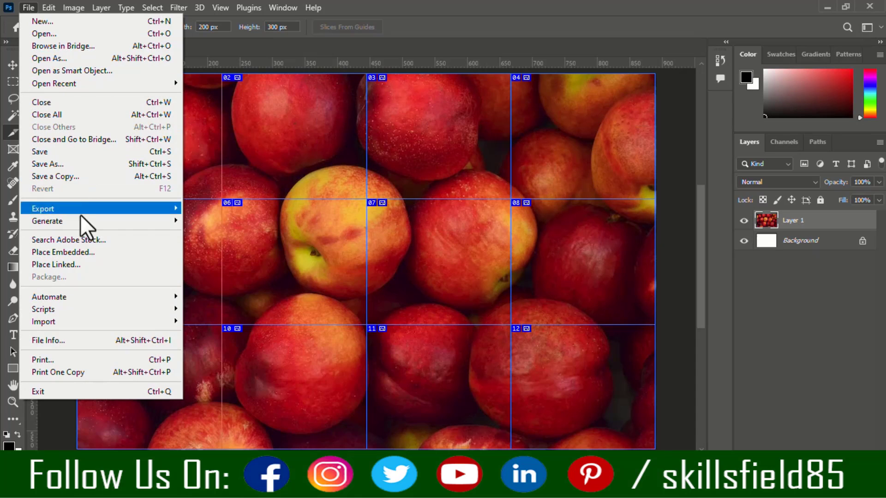
mouse_move(43, 209)
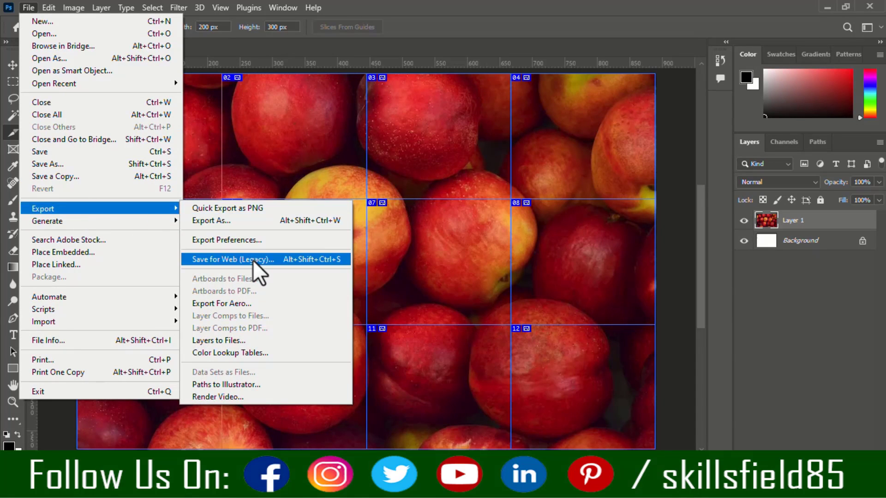
Step: Export all slices via Save for Web (Legacy) to the Desktop with base name 'as'
left_click(253, 259)
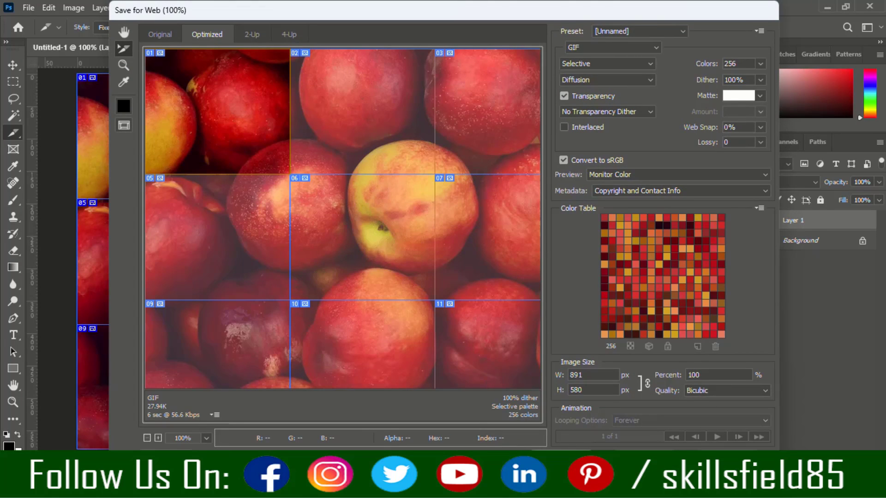
left_click(673, 461)
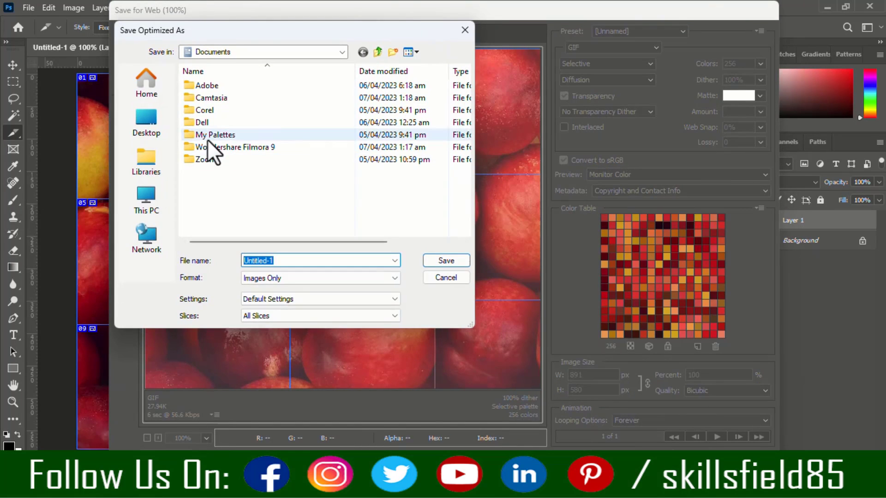
left_click(147, 119)
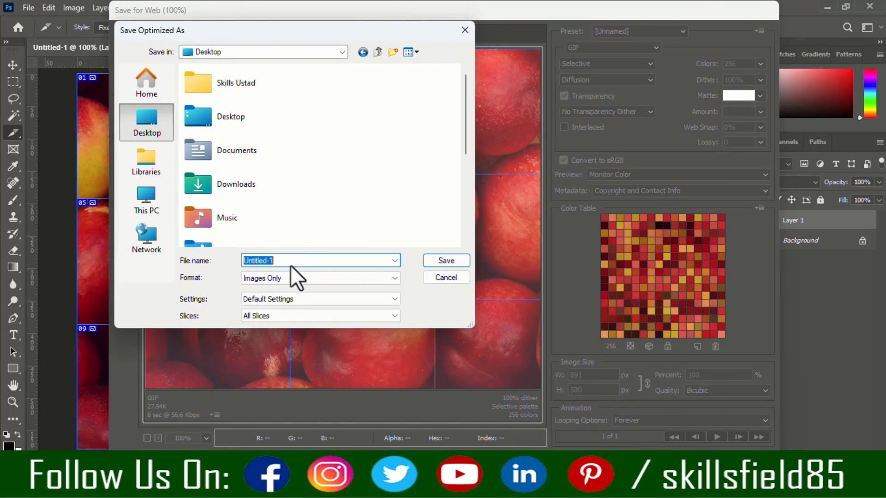
type("as")
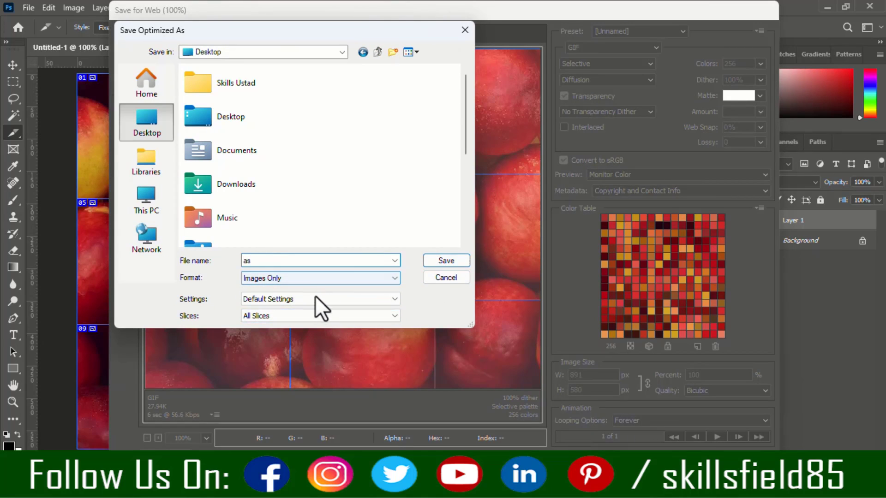
left_click(289, 320)
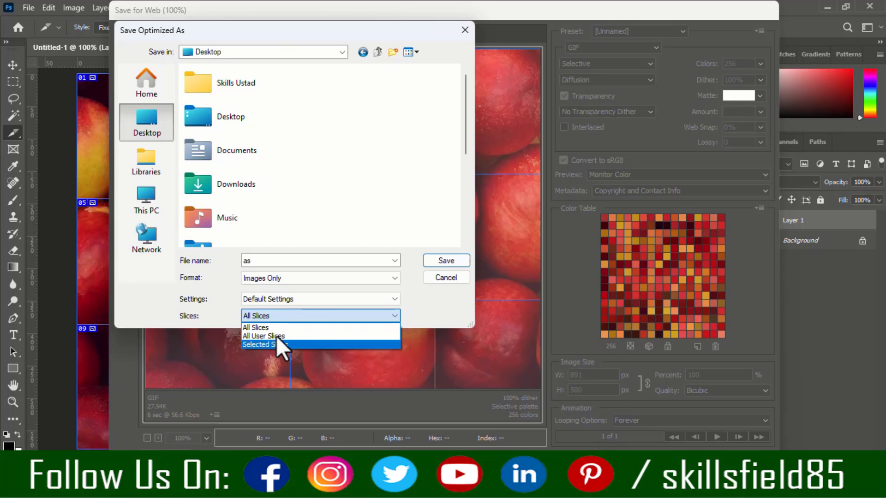
left_click(268, 327)
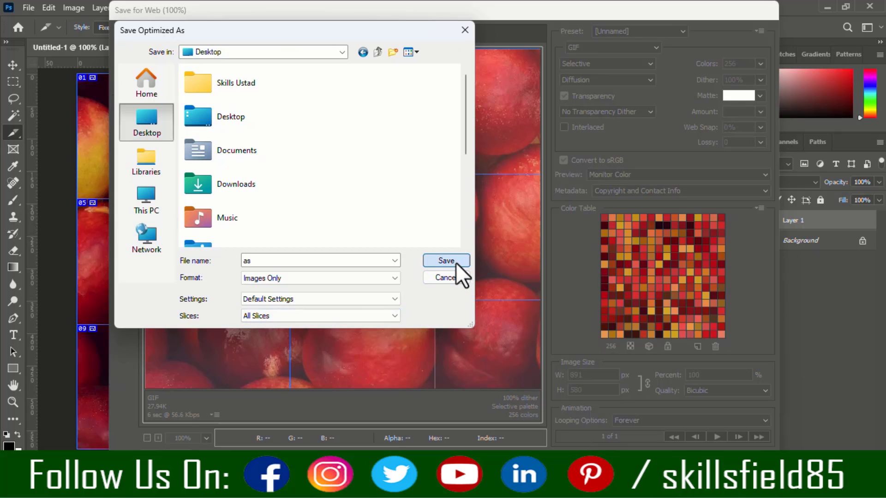
left_click(455, 262)
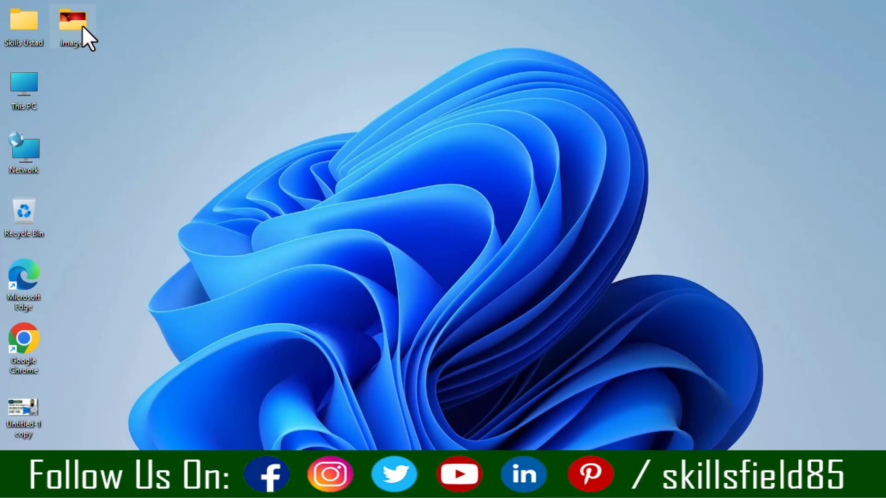
Step: Open the desktop images folder showing slice files as_01 through as_12
double_click(76, 26)
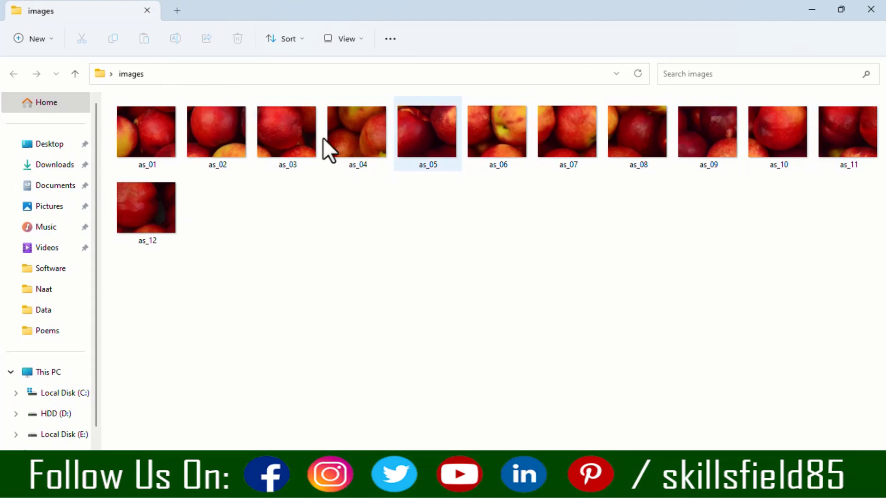